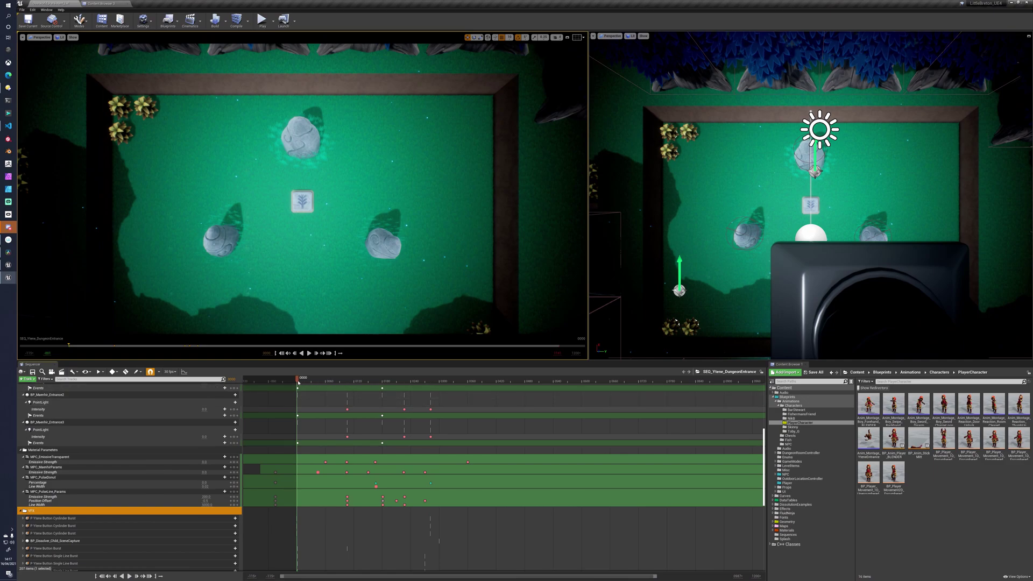
Scrub past frame 0107 until the stones glow, then show the Code Events track's key labels.
{"action": "left_click_drag", "start_coordinate": [306, 382], "coordinate": [351, 387]}
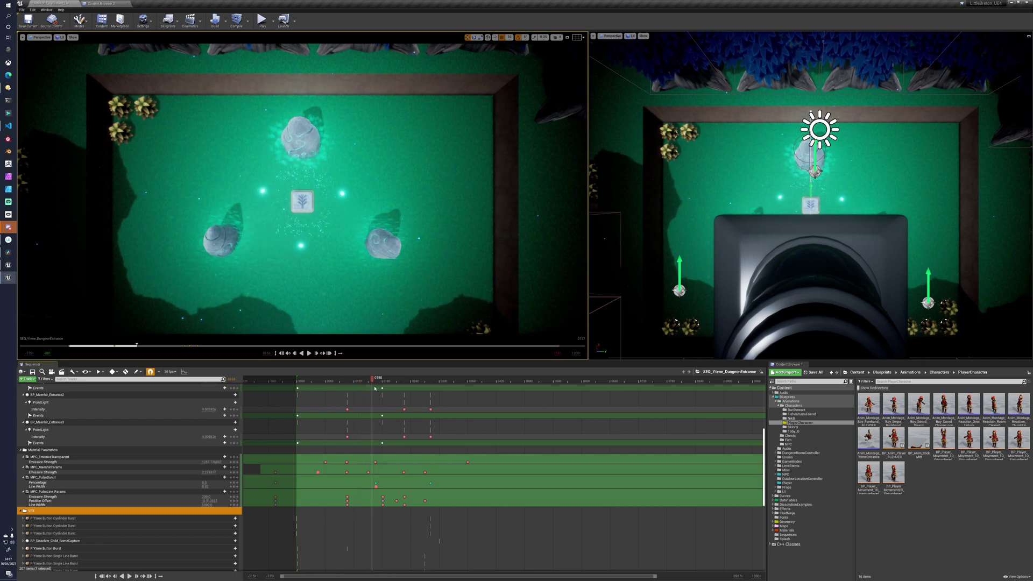
{"action": "left_click_drag", "start_coordinate": [375, 389], "coordinate": [401, 389]}
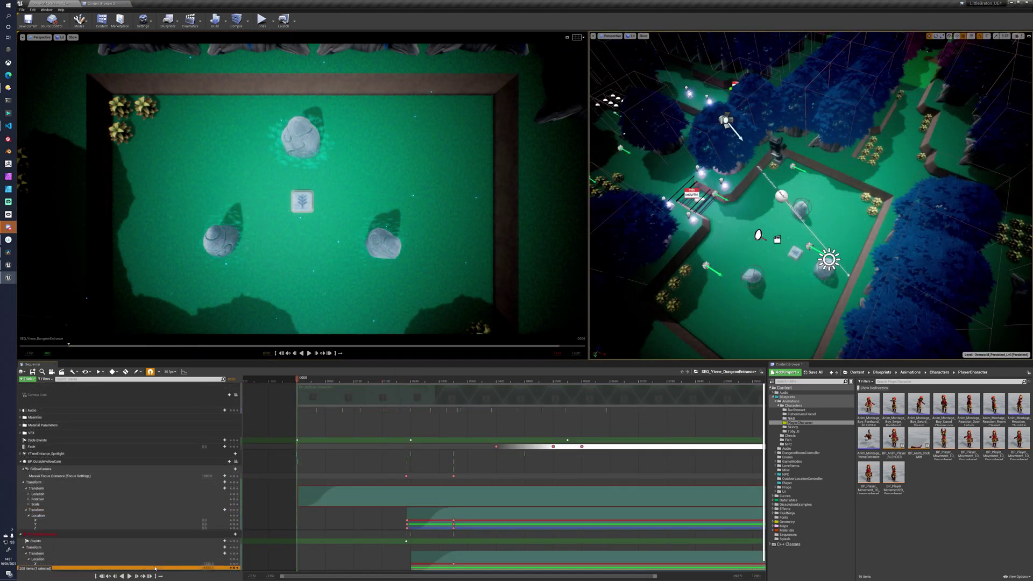
{"action": "left_click", "coordinate": [109, 441]}
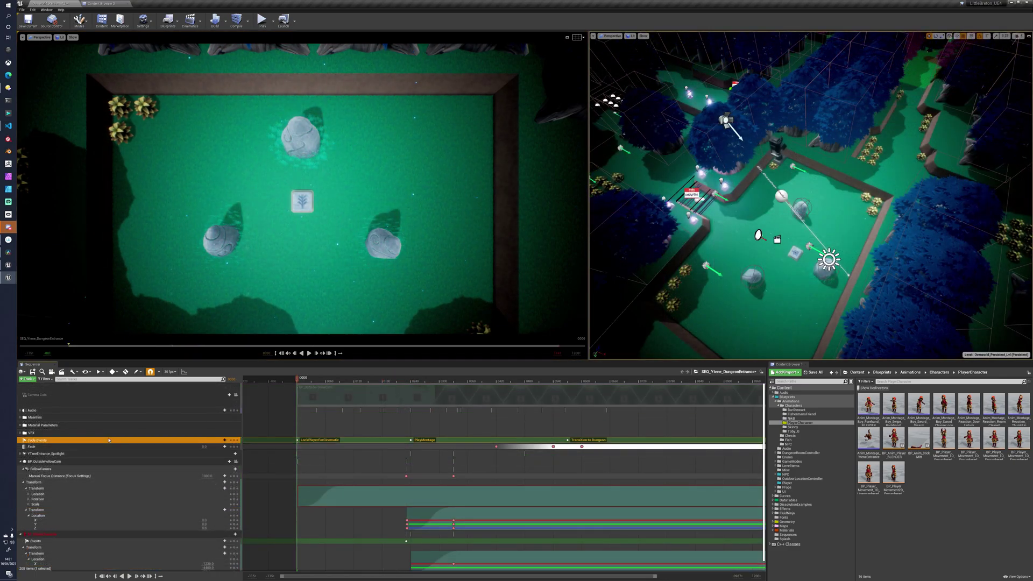
Inspect the LockPlayerForCinematic event graph, preview the triangle glow near frame 0280, and move the sound clip earlier.
{"action": "double_click", "coordinate": [299, 441]}
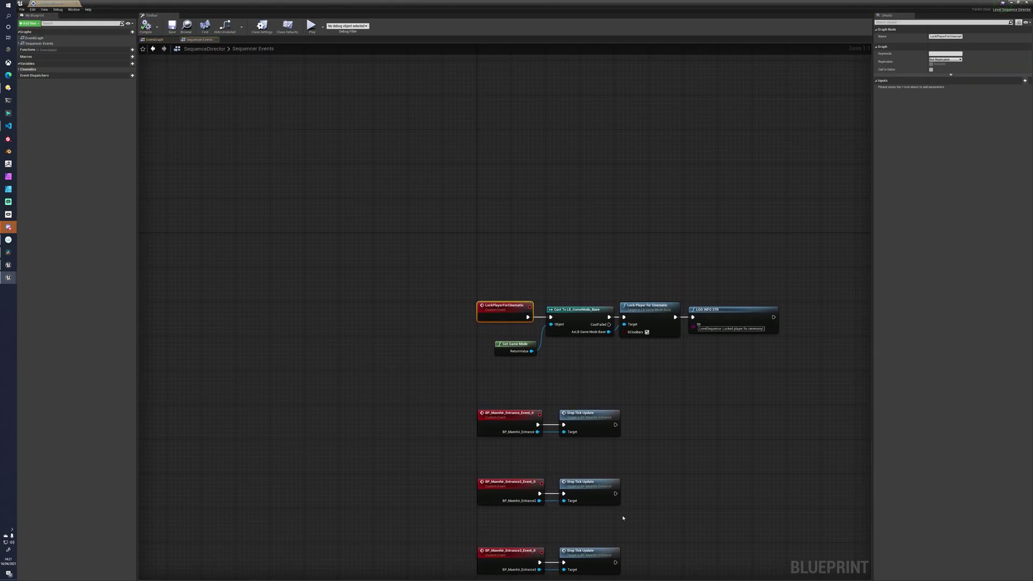
{"action": "right_click_drag", "start_coordinate": [690, 515], "coordinate": [670, 254]}
{"action": "mouse_move", "coordinate": [696, 396]}
{"action": "right_mouse_down"}
{"action": "mouse_move", "coordinate": [676, 260]}
{"action": "mouse_move", "coordinate": [683, 186]}
{"action": "right_mouse_up"}
{"action": "right_click_drag", "start_coordinate": [759, 388], "coordinate": [731, 176]}
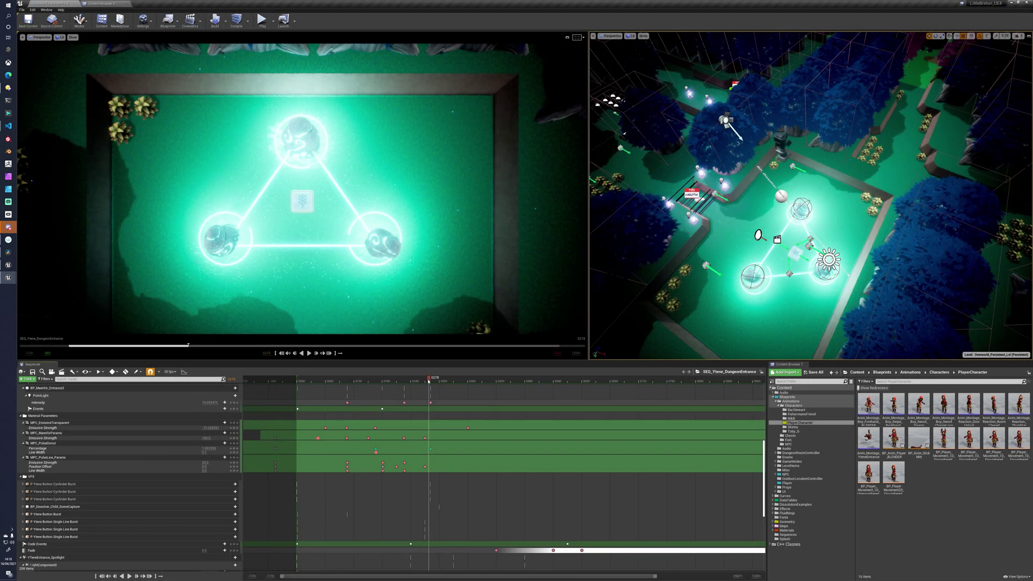
{"action": "mouse_move", "coordinate": [429, 380]}
{"action": "left_mouse_down"}
{"action": "mouse_move", "coordinate": [403, 380]}
{"action": "mouse_move", "coordinate": [432, 380]}
{"action": "left_mouse_up"}
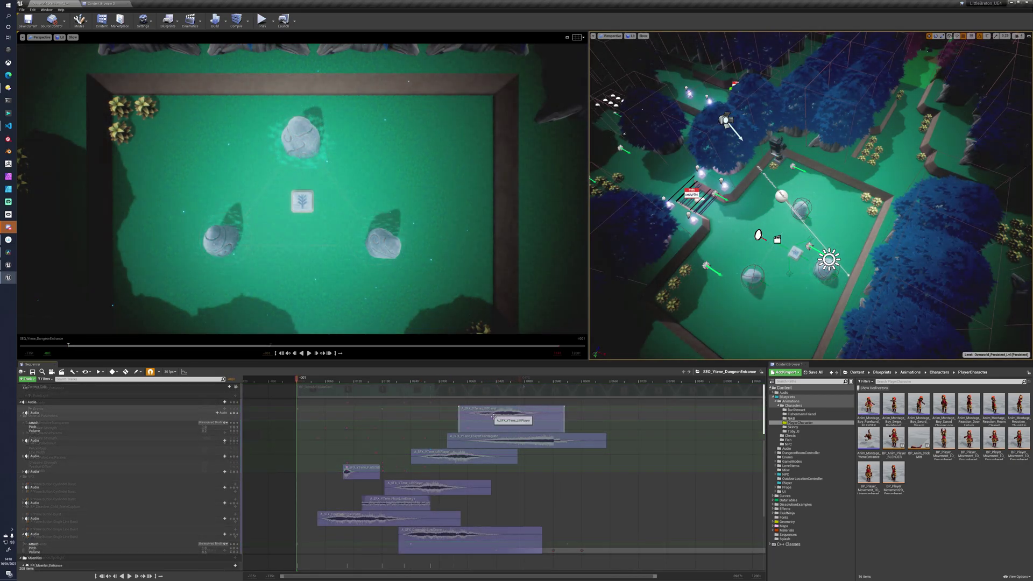
{"action": "left_click_drag", "start_coordinate": [490, 419], "coordinate": [513, 420]}
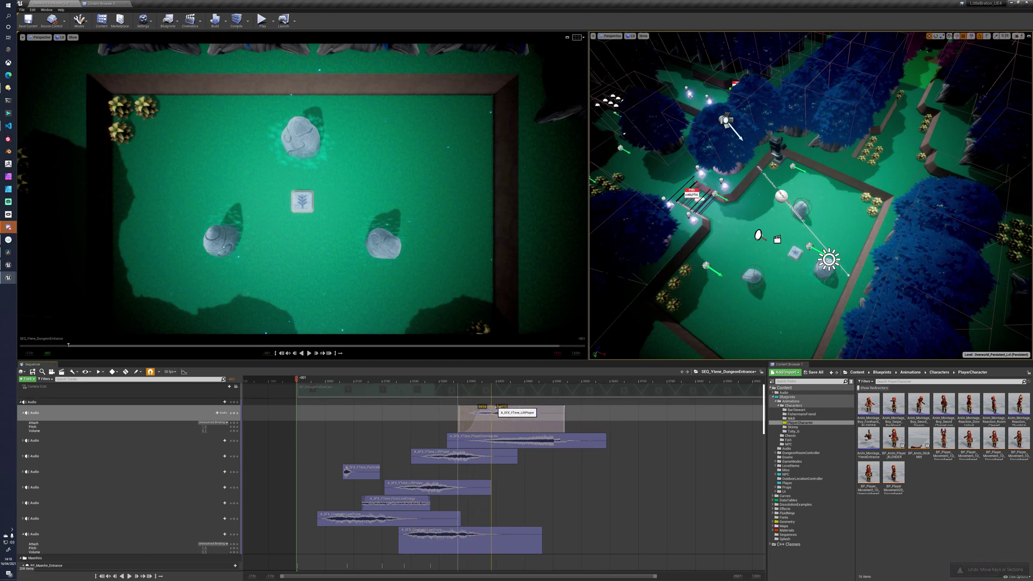
Bring up the audio clip's context menu and its Options submenu.
{"action": "right_click", "coordinate": [493, 407]}
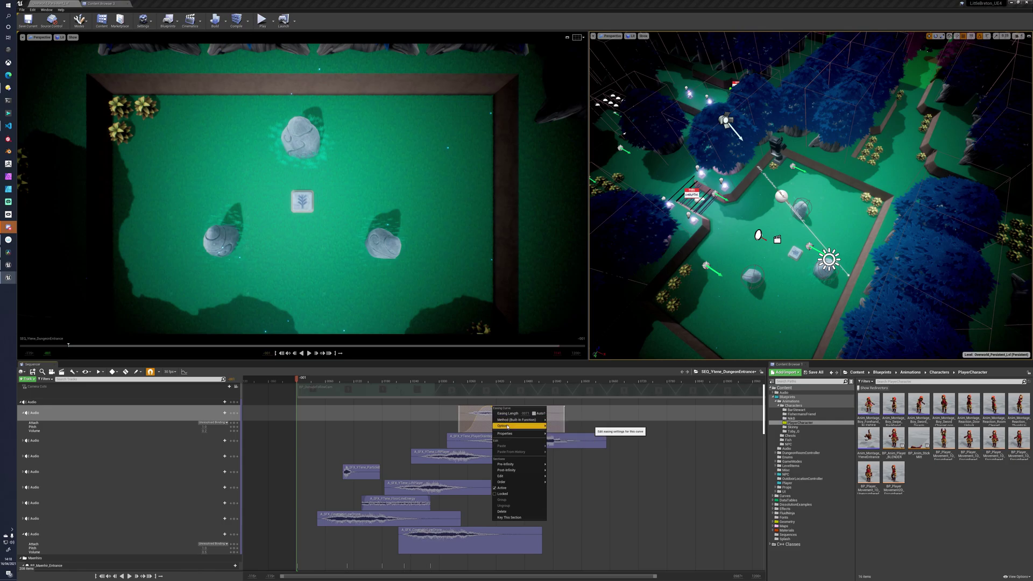
{"action": "mouse_move", "coordinate": [507, 426]}
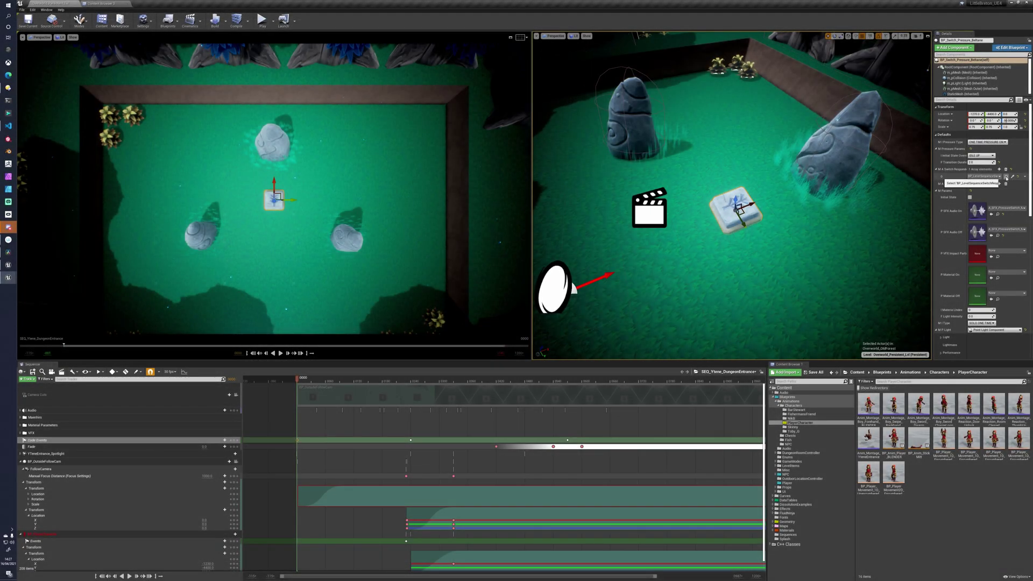
Select the level sequence switch responder and inspect its Event Do Switch On node.
{"action": "left_click", "coordinate": [1007, 178]}
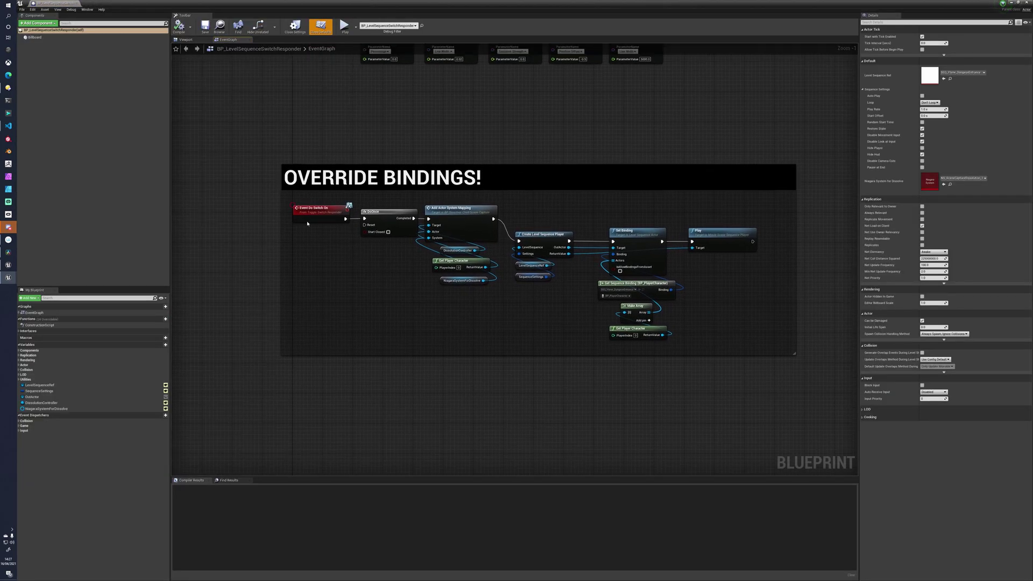
{"action": "left_click", "coordinate": [308, 221]}
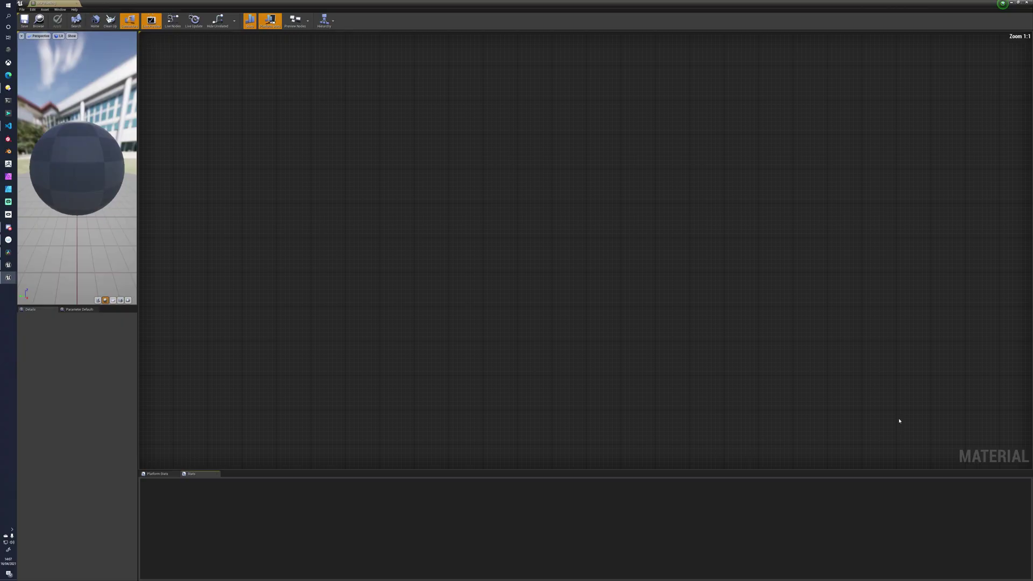
Pan across the empty material graph, then open M_PulseLine from the Content Browser.
{"action": "right_click_drag", "start_coordinate": [505, 377], "coordinate": [764, 370]}
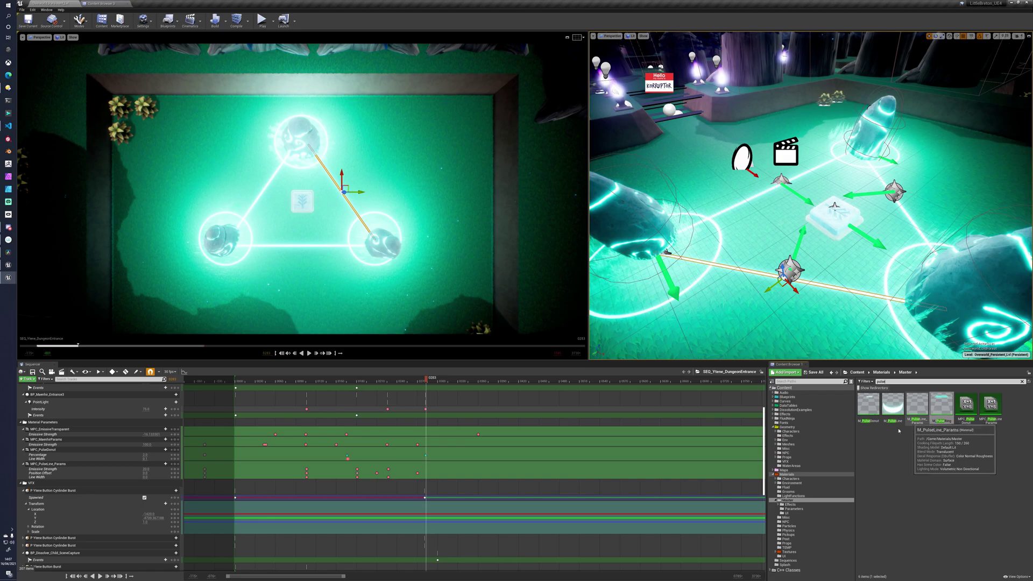
{"action": "left_click", "coordinate": [893, 408]}
{"action": "double_click", "coordinate": [893, 408]}
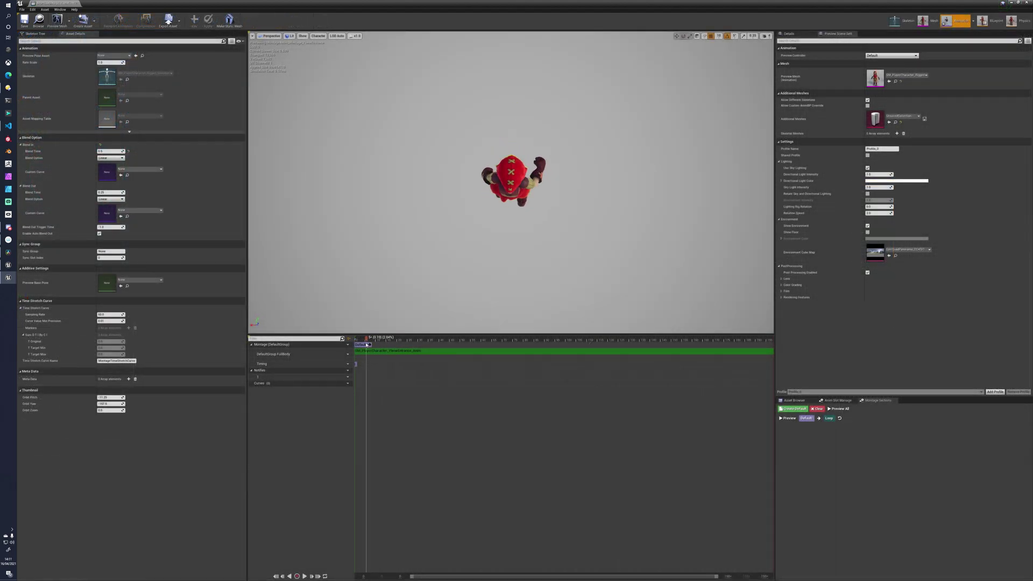
Preview the montage to frame 30 and the sequence at 0286, then review and close the Manual Focus Distance curve.
{"action": "left_click_drag", "start_coordinate": [399, 345], "coordinate": [424, 346]}
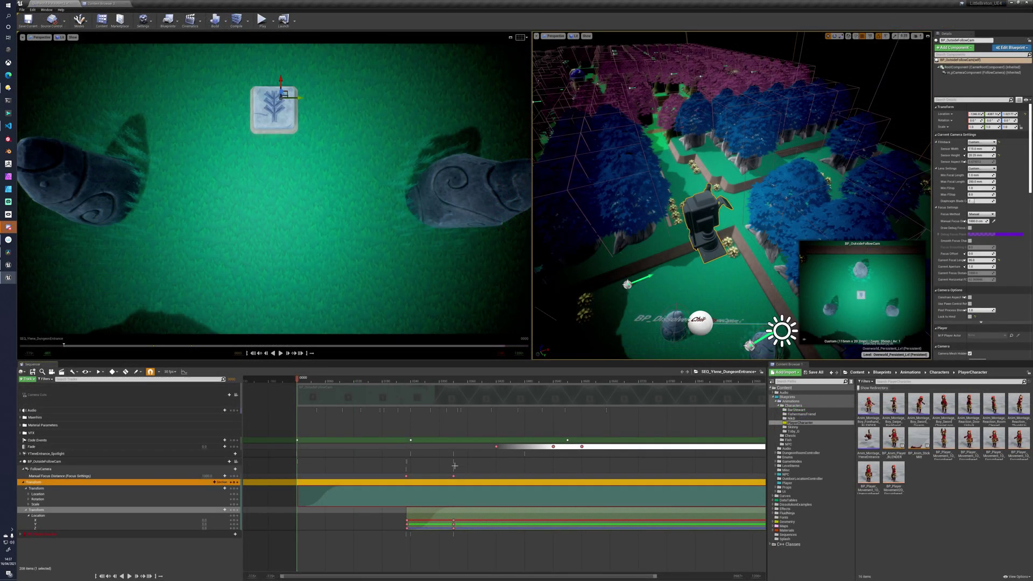
{"action": "left_click_drag", "start_coordinate": [411, 383], "coordinate": [454, 388]}
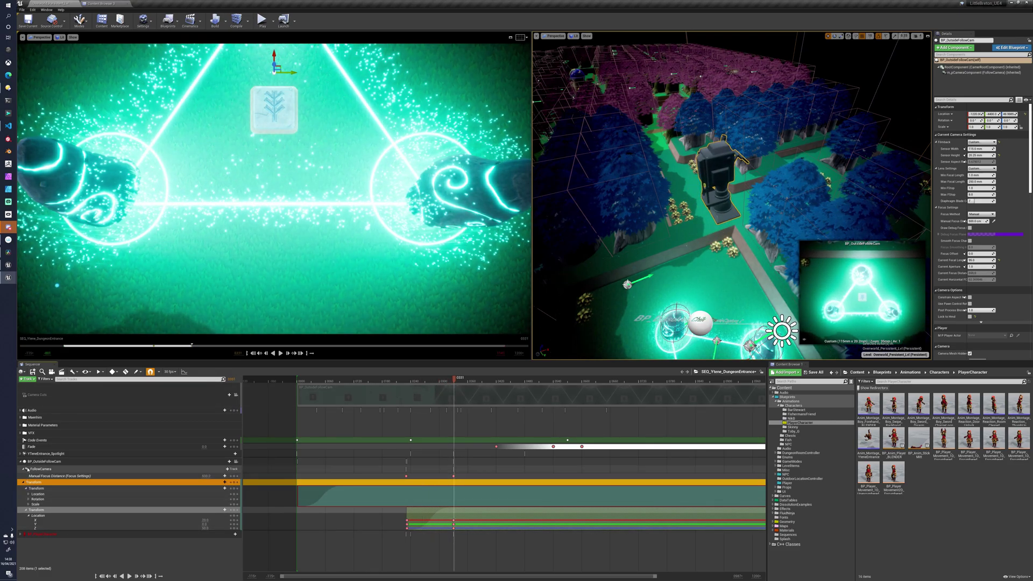
{"action": "left_click", "coordinate": [226, 476]}
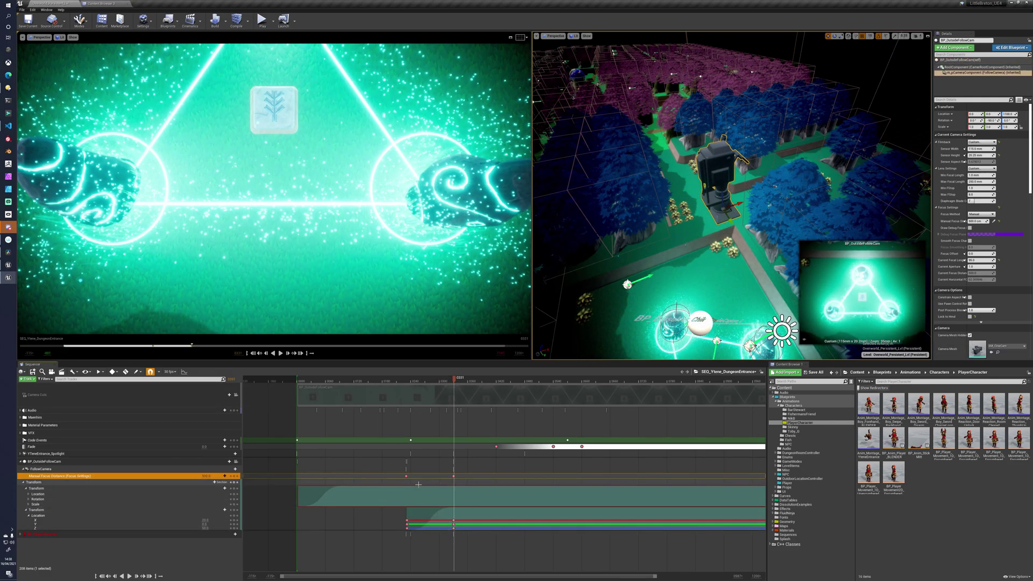
{"action": "left_click", "coordinate": [184, 372]}
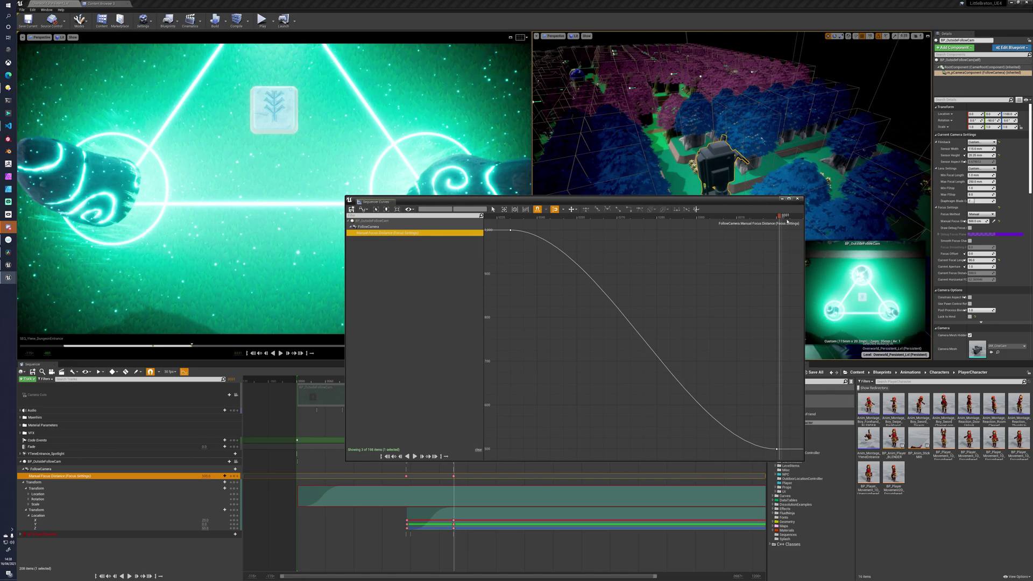
{"action": "left_click", "coordinate": [798, 199]}
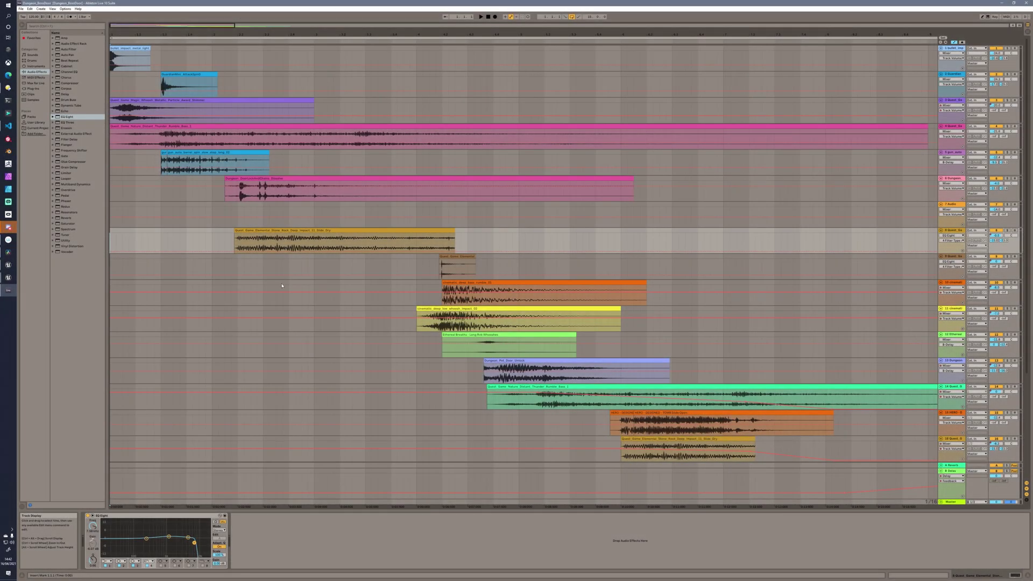
{"action": "left_click", "coordinate": [125, 54]}
{"action": "left_click", "coordinate": [173, 79]}
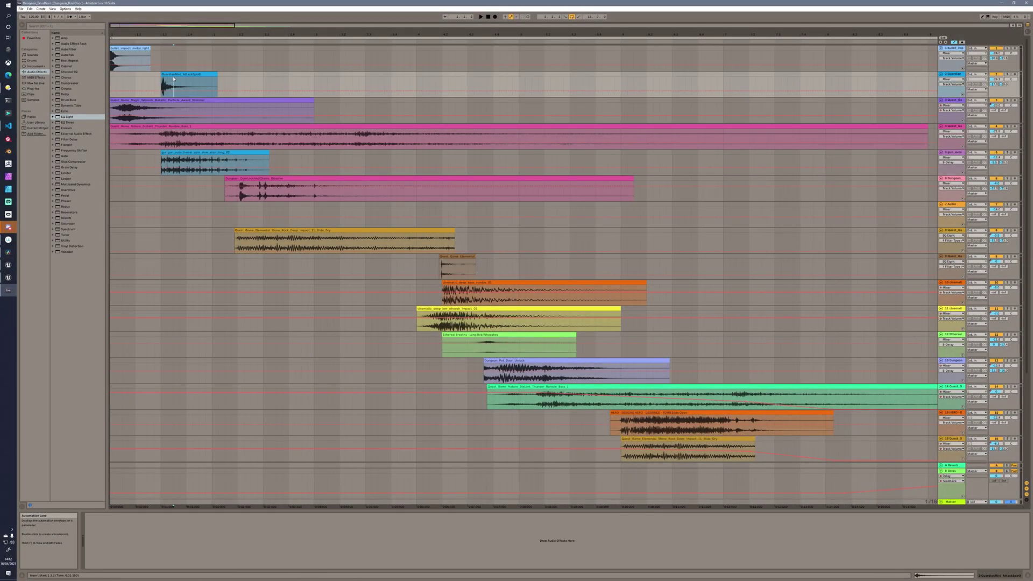
{"action": "left_click", "coordinate": [180, 114]}
{"action": "left_click", "coordinate": [188, 133]}
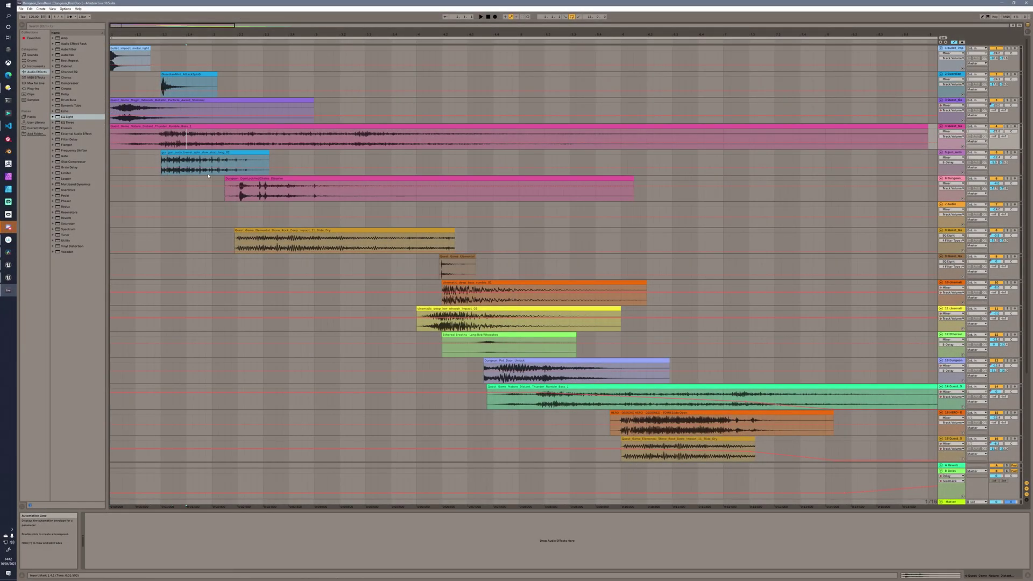
{"action": "left_click", "coordinate": [276, 185]}
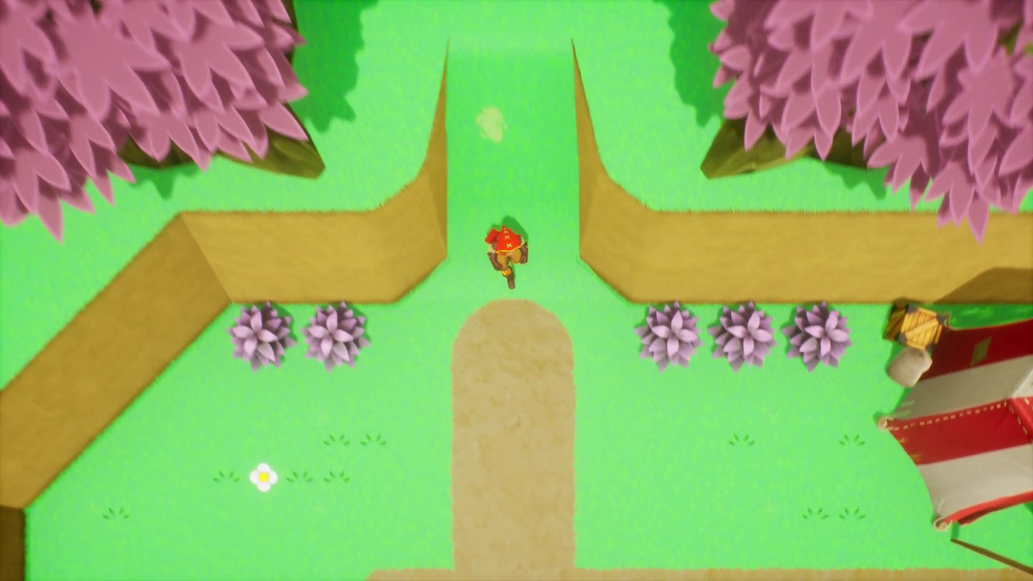
Walk the character out of the tree corridor, down the diagonal path and left toward the bridge.
{"action": "key", "text": "s"}
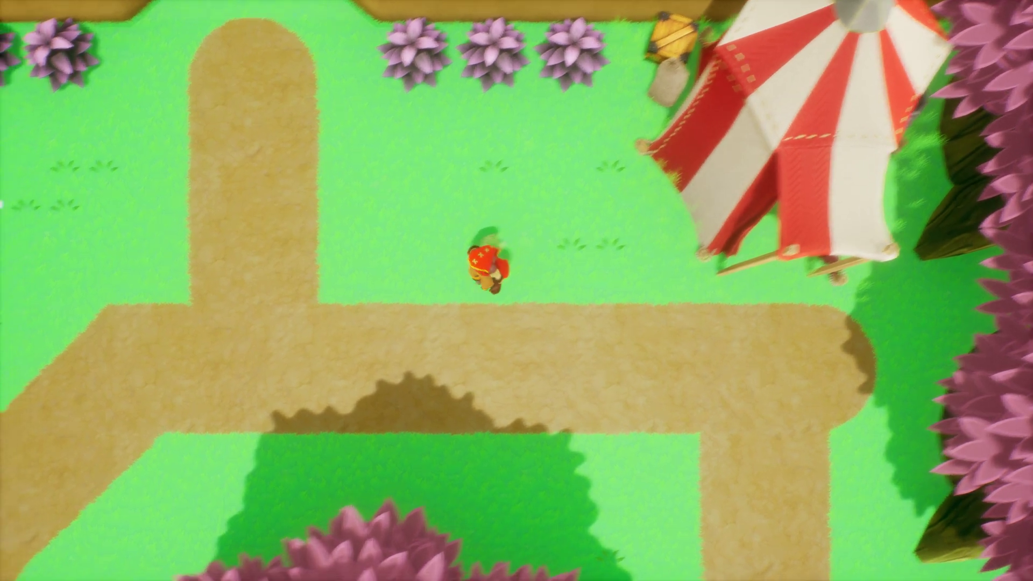
{"action": "key", "text": "a"}
{"action": "key", "text": "s"}
{"action": "key", "text": "a"}
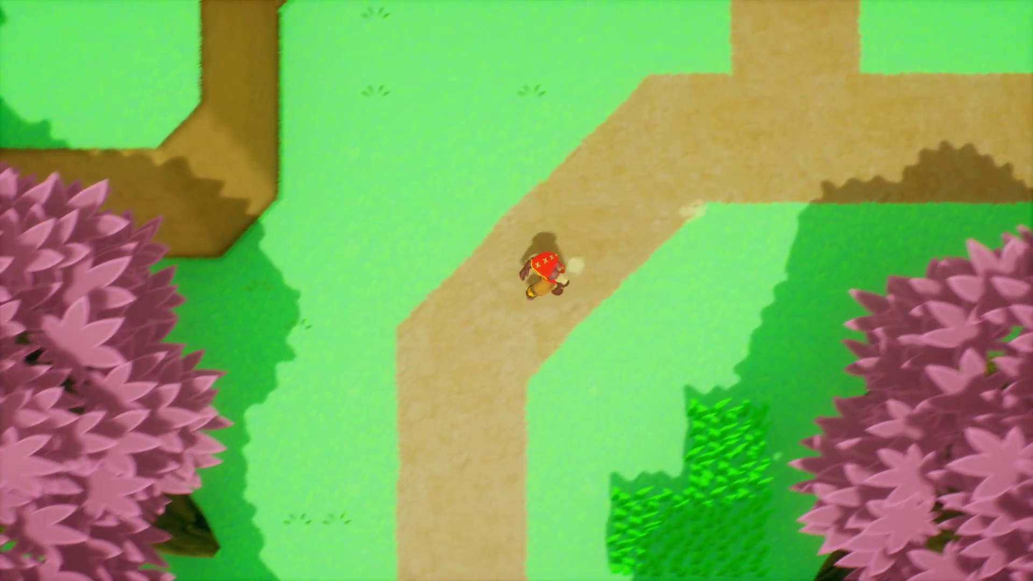
{"action": "key", "text": "s"}
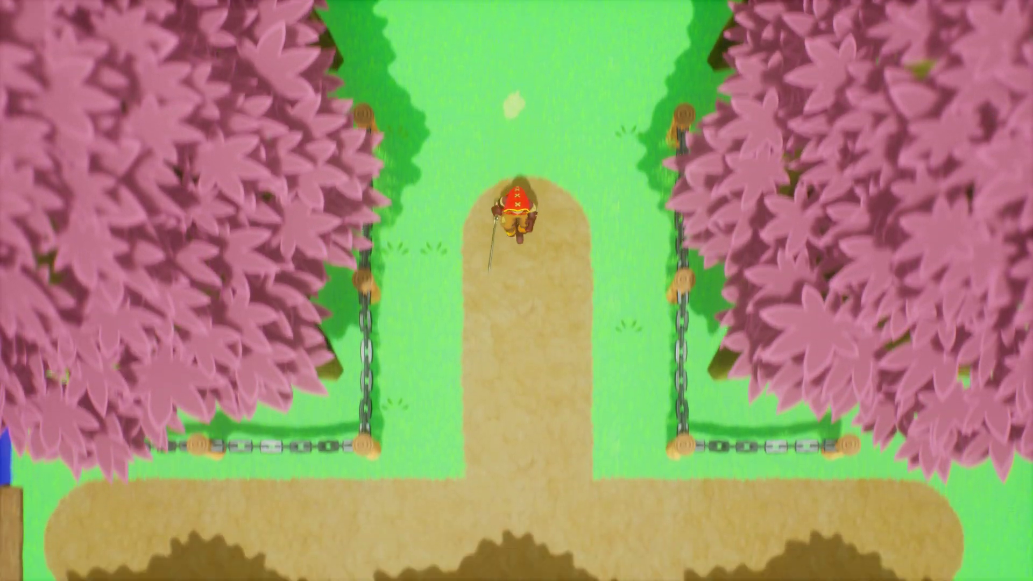
{"action": "key", "text": "s"}
{"action": "key", "text": "a"}
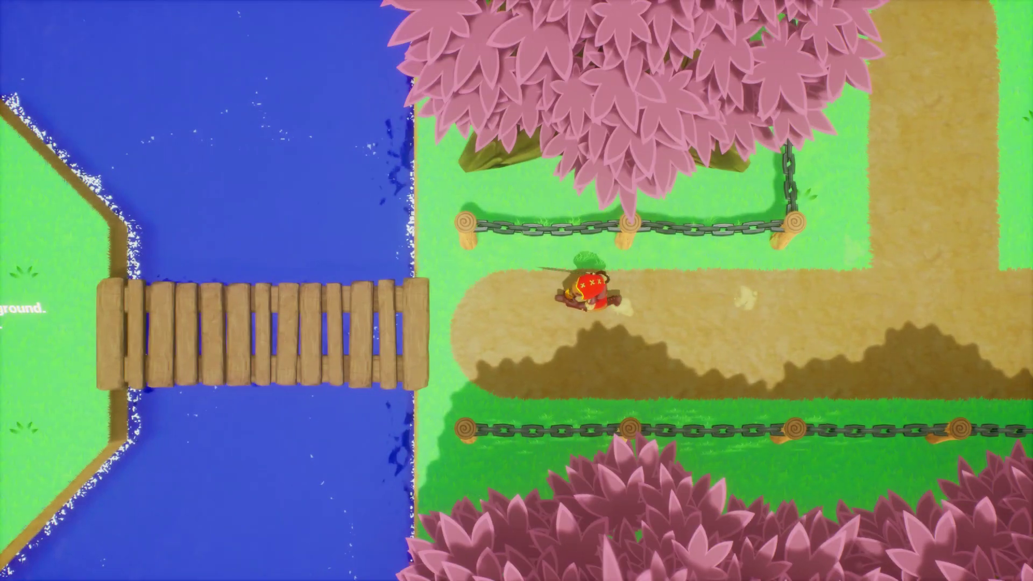
Walk back east, north past the pink tree, then south-east toward the grass patches.
{"action": "key", "text": "d"}
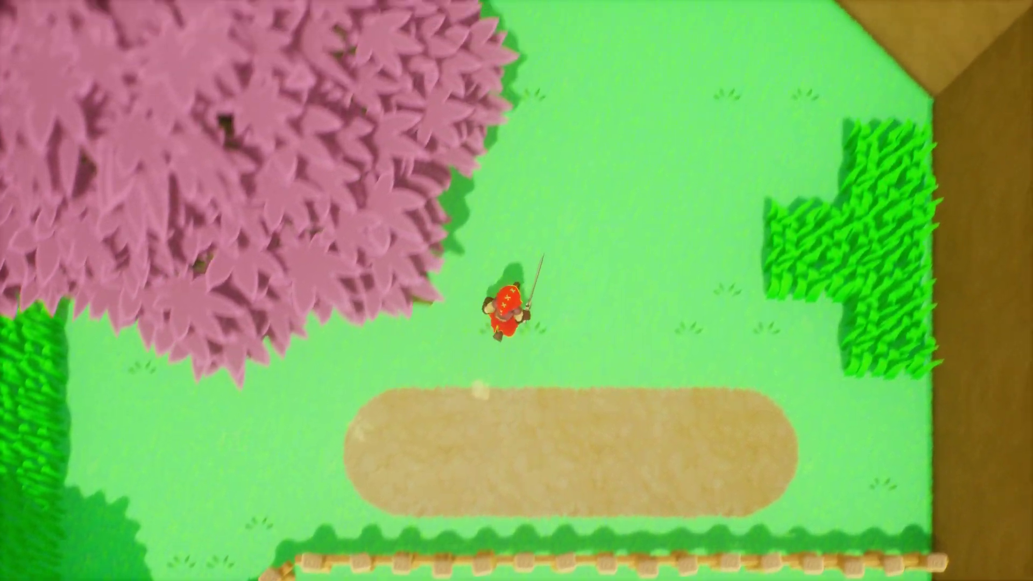
{"action": "key", "text": "w"}
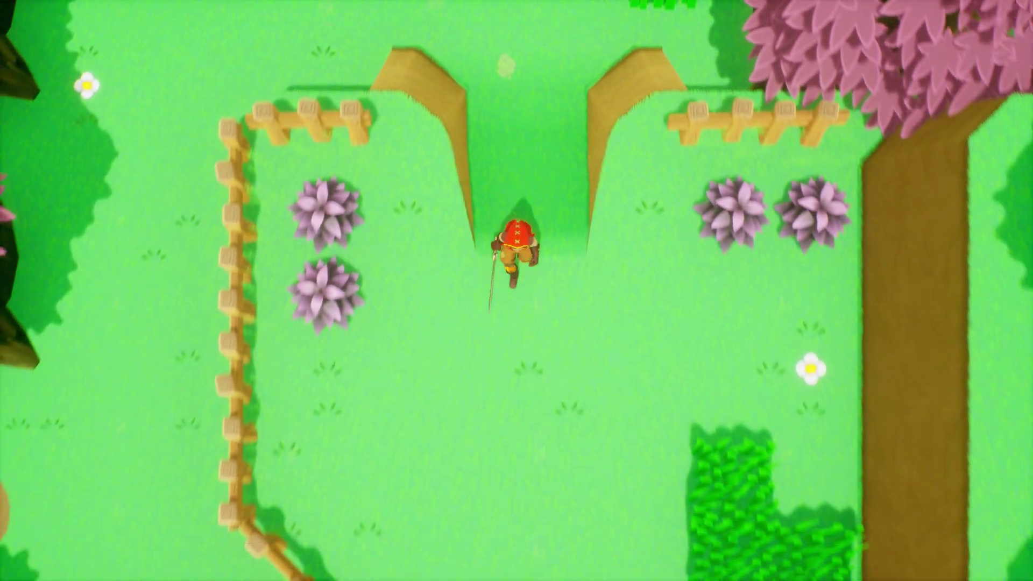
{"action": "key", "text": "s"}
{"action": "key", "text": "d"}
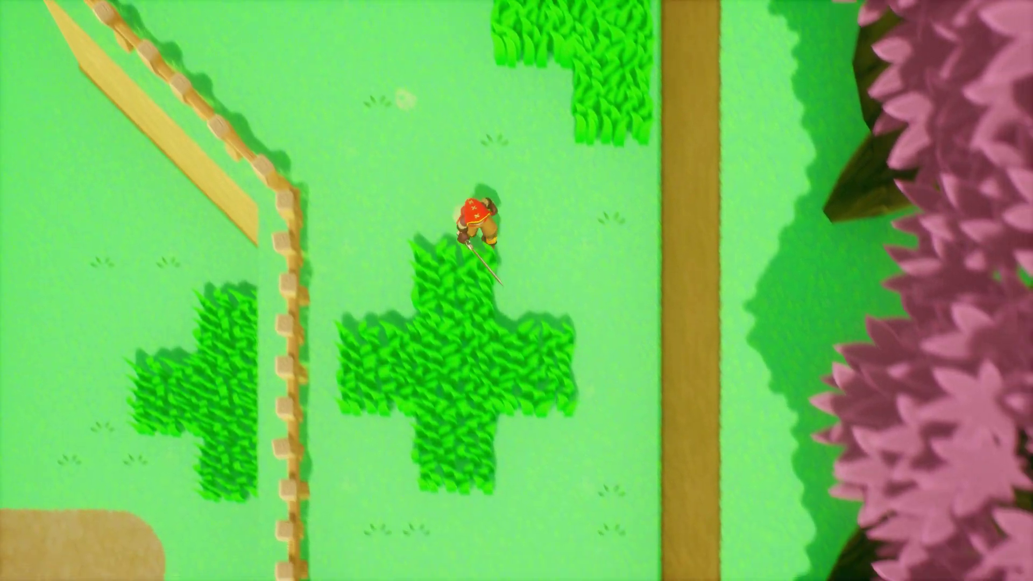
{"action": "key", "text": "s"}
{"action": "key", "text": "d"}
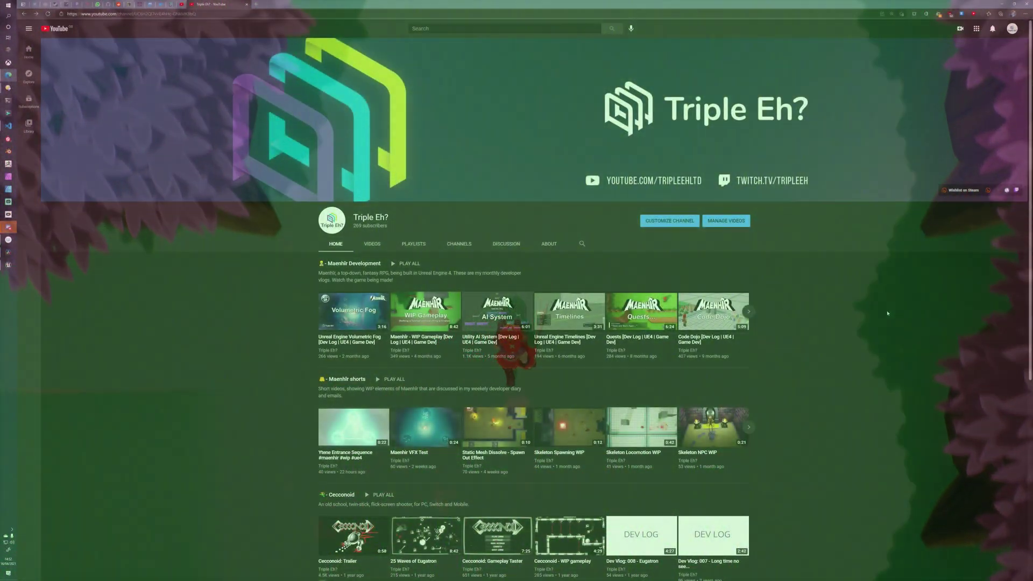
Scroll to the Maenhir shorts playlist and play the Static Mesh Dissolve - Spawn Out Effect video.
{"action": "scroll", "coordinate": [887, 315], "scroll_direction": "down", "scroll_amount": 3}
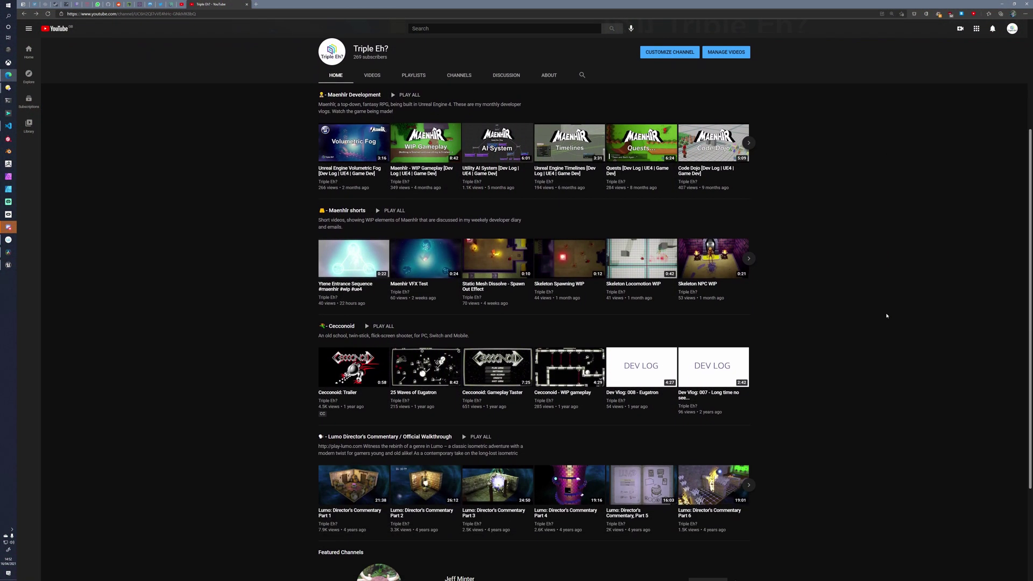
{"action": "left_click", "coordinate": [347, 211]}
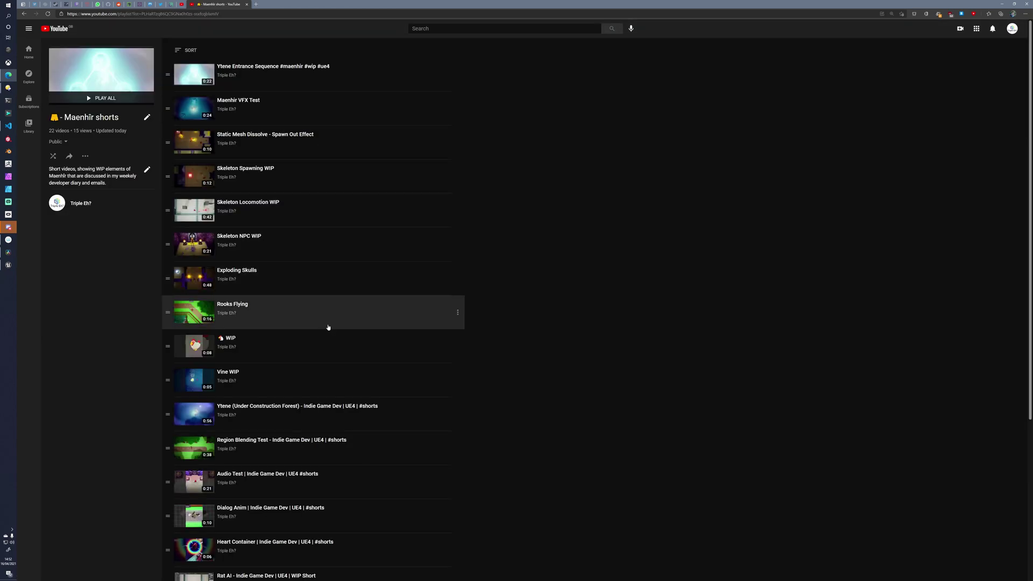
{"action": "left_click", "coordinate": [293, 150]}
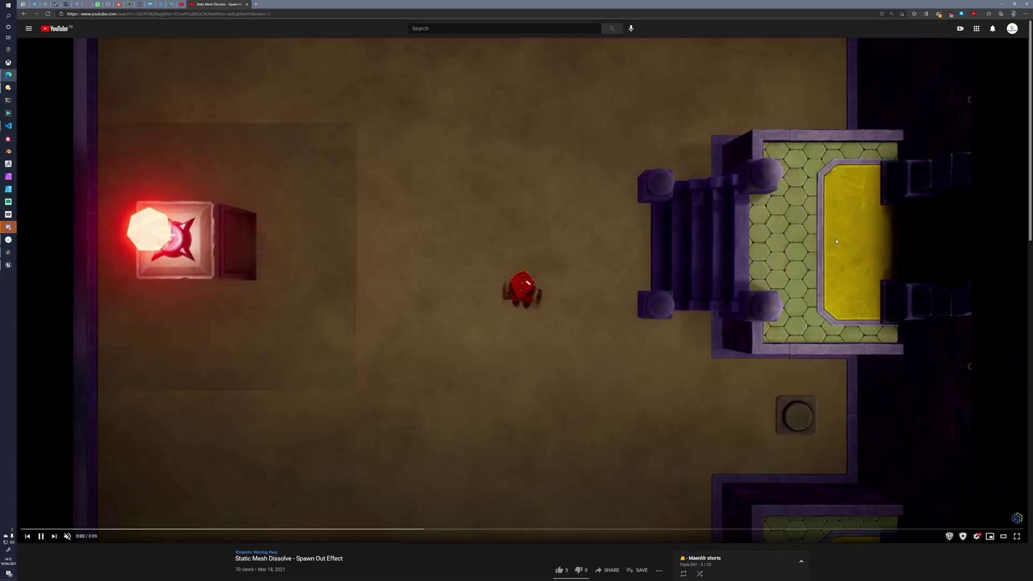